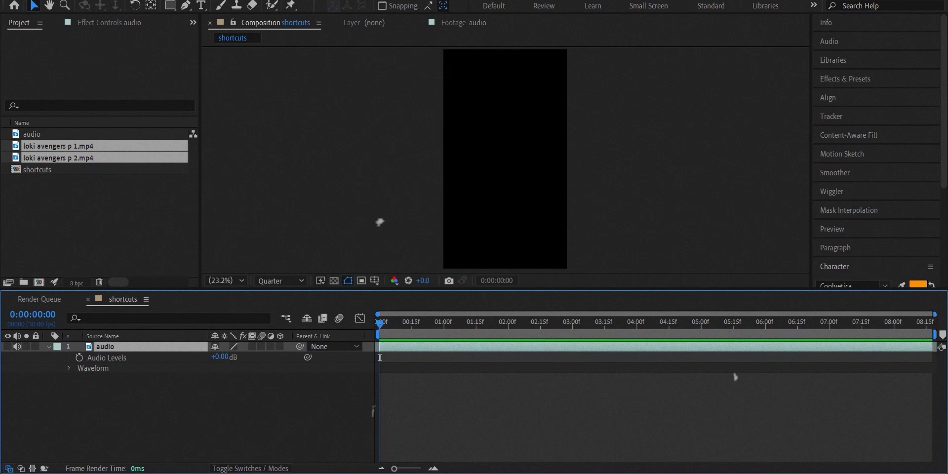
Step: Reveal the audio waveform, play it, and mark the first beat at 0:00:00:14
{"action": "key", "text": "l"}
{"action": "key", "text": "l"}
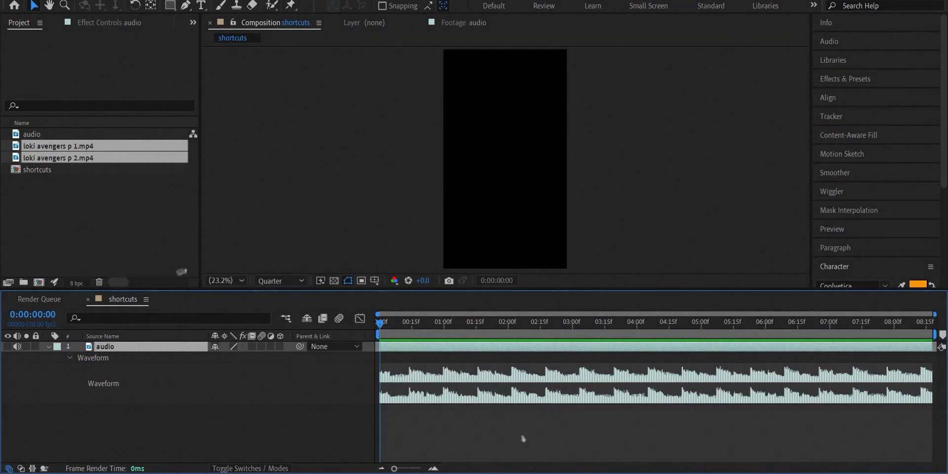
{"action": "key", "text": "space"}
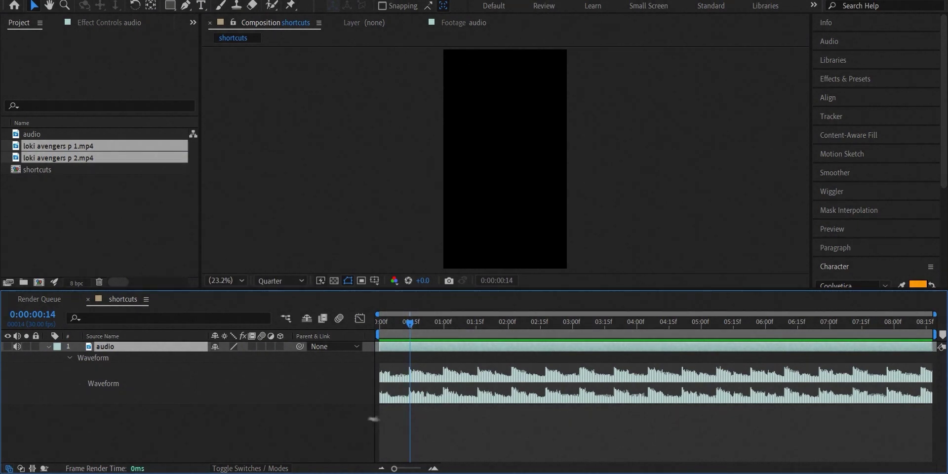
{"action": "key", "text": "alt+shift+apostrophe"}
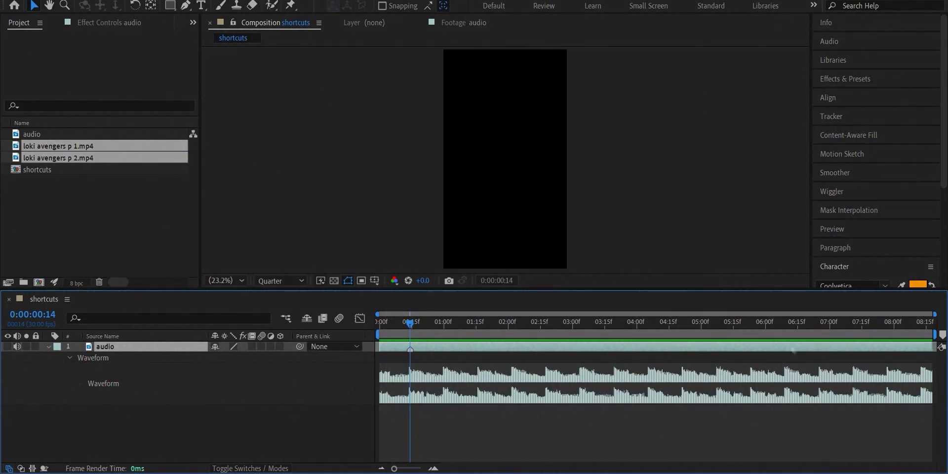
{"action": "key", "text": "ctrl+alt+apostrophe"}
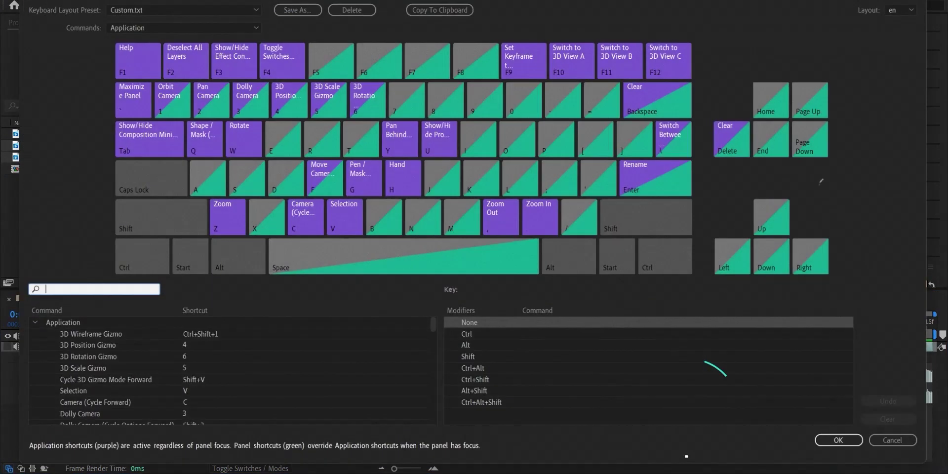
{"action": "type", "text": "ma"}
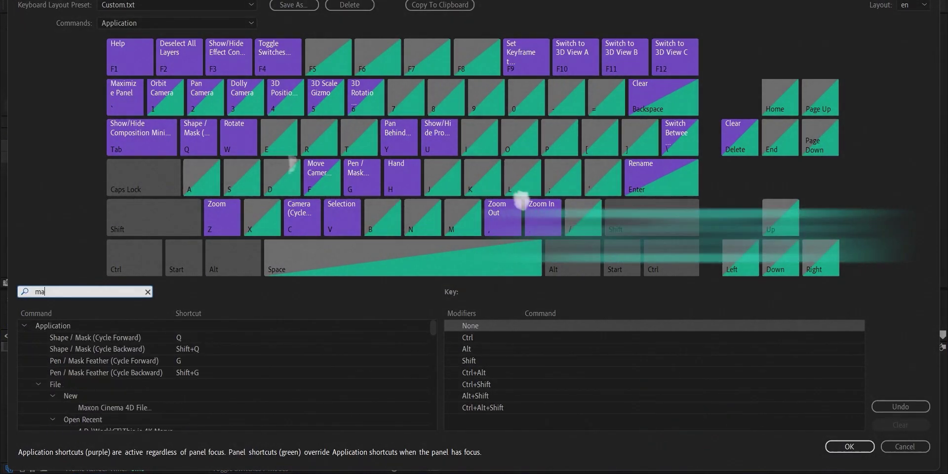
{"action": "type", "text": "rker"}
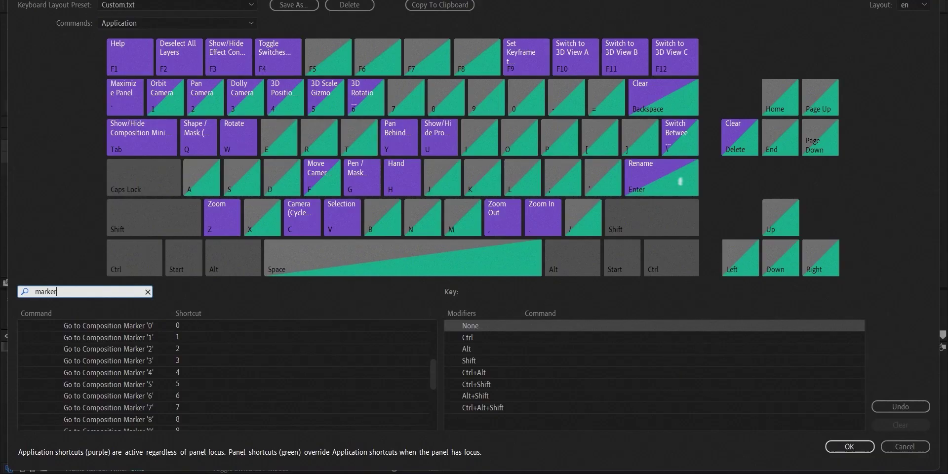
{"action": "scroll", "coordinate": [99, 351], "scroll_direction": "down", "scroll_amount": 2}
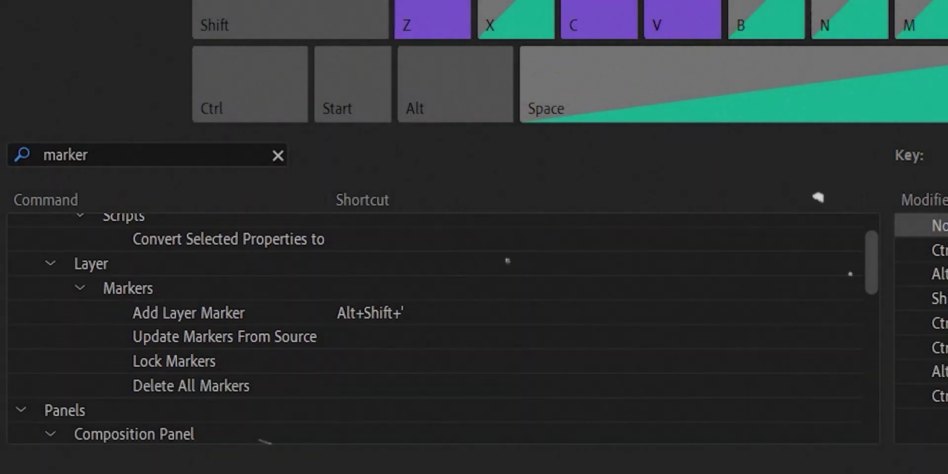
{"action": "scroll", "coordinate": [203, 259], "scroll_direction": "down", "scroll_amount": 2}
{"action": "left_click", "coordinate": [383, 255]}
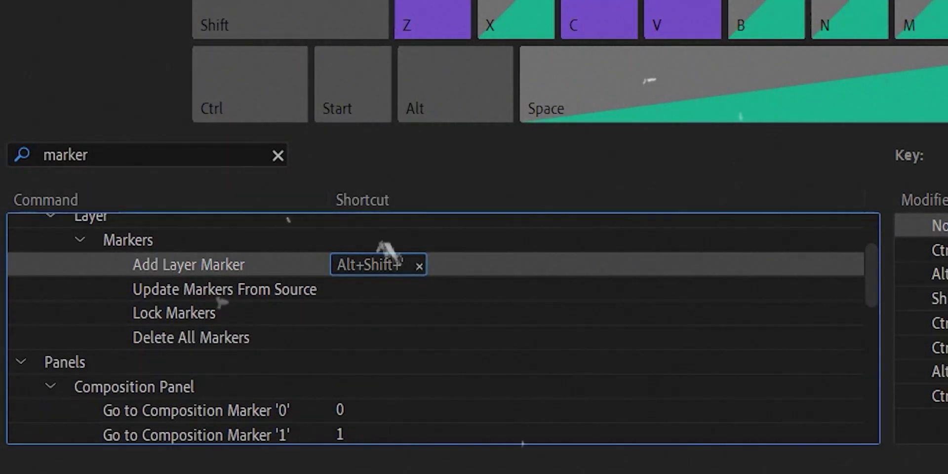
{"action": "scroll", "coordinate": [444, 328], "scroll_direction": "down", "scroll_amount": 1}
{"action": "scroll", "coordinate": [444, 329], "scroll_direction": "down", "scroll_amount": 3}
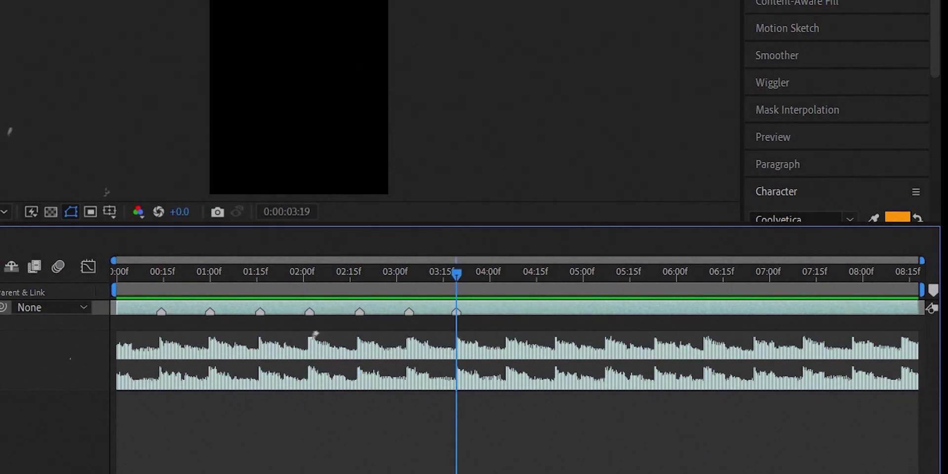
Step: Add beat markers along the audio layer, including about 05:24, 06:13, 06:28 and 07:11
{"action": "key", "text": "ctrl+Right"}
{"action": "key", "text": "ctrl+Right"}
{"action": "key", "text": "ctrl+Right"}
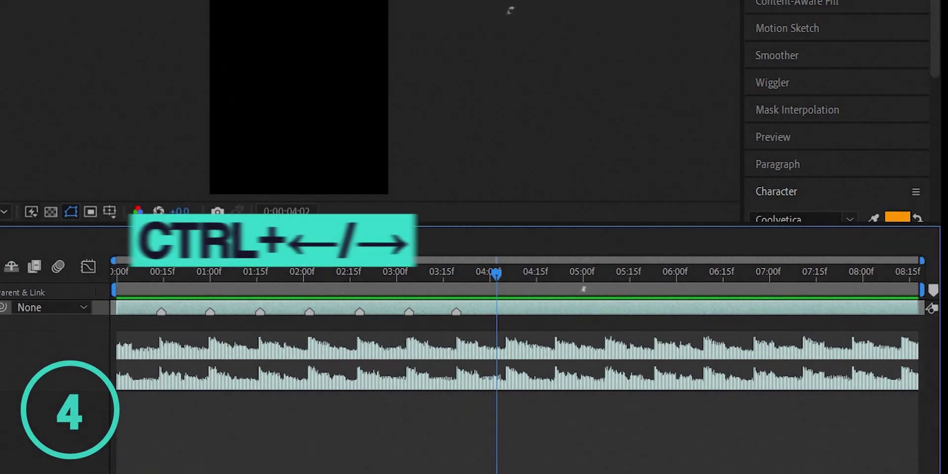
{"action": "key", "text": "ctrl+Right"}
{"action": "key", "text": "ctrl+Right"}
{"action": "key", "text": "ctrl+Right"}
{"action": "key", "text": "KP_Multiply"}
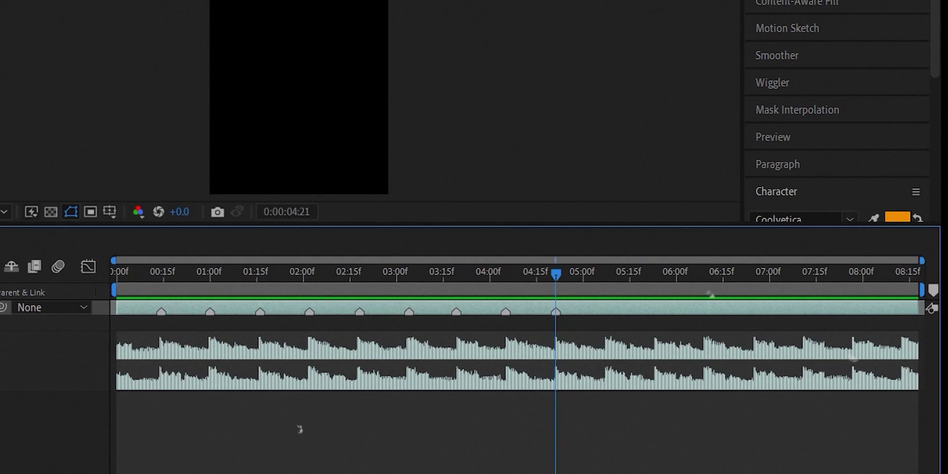
{"action": "key", "text": "ctrl+Right"}
{"action": "key", "text": "ctrl+Right"}
{"action": "key", "text": "ctrl+Right"}
{"action": "key", "text": "KP_Multiply"}
{"action": "key", "text": "ctrl+shift+Right"}
{"action": "key", "text": "KP_Multiply"}
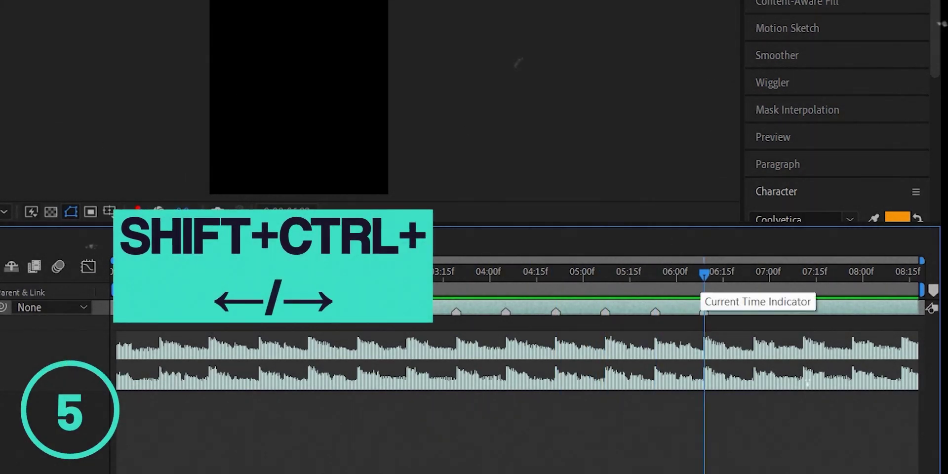
{"action": "key", "text": "ctrl+shift+Right"}
{"action": "key", "text": "KP_Multiply"}
{"action": "key", "text": "ctrl+shift+Right"}
{"action": "key", "text": "KP_Multiply"}
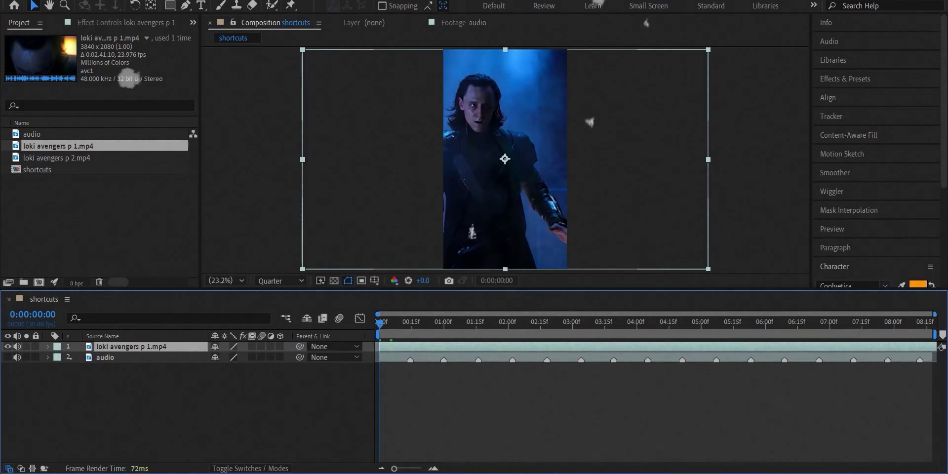
Step: Split the Loki clip at each successive beat marker, including 01:16 and 02:02
{"action": "key", "text": "ctrl+shift+d"}
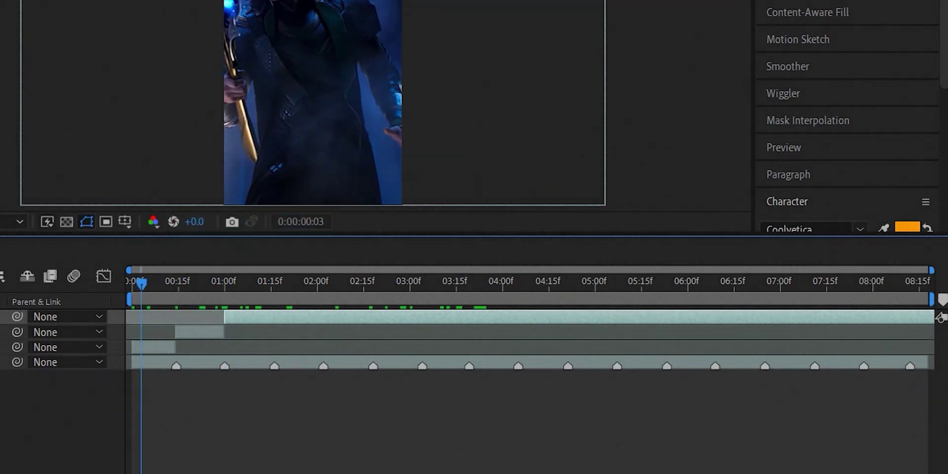
{"action": "key", "text": "k"}
{"action": "key", "text": "ctrl+shift+d"}
{"action": "key", "text": "k"}
{"action": "key", "text": "ctrl+shift+d"}
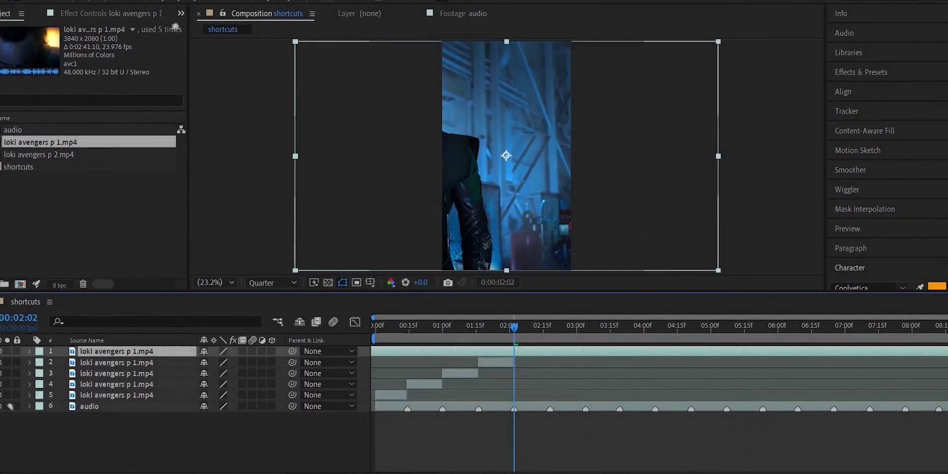
{"action": "key", "text": "k"}
{"action": "key", "text": "ctrl+shift+d"}
{"action": "key", "text": "k"}
{"action": "key", "text": "ctrl+shift+d"}
{"action": "key", "text": "k"}
{"action": "key", "text": "ctrl+shift+d"}
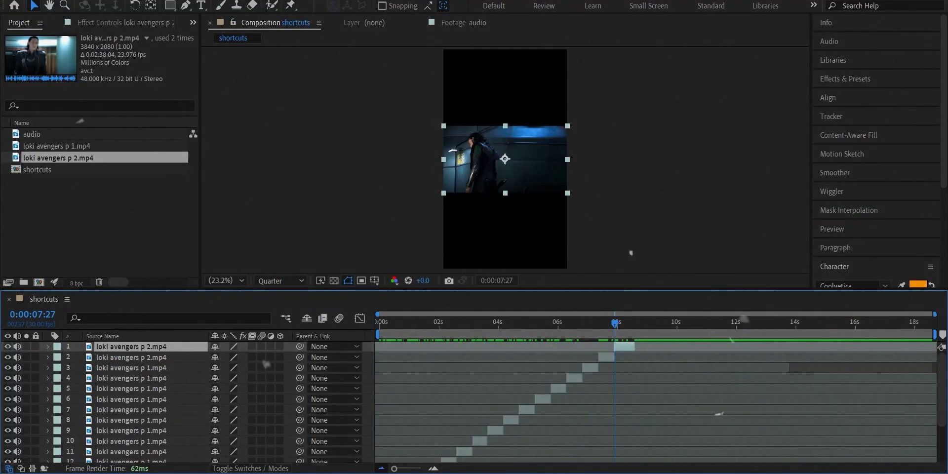
Step: Split the second clip at 7:27 and trim the composition to end at 8:17
{"action": "key", "text": "ctrl+shift+d"}
{"action": "key", "text": "k"}
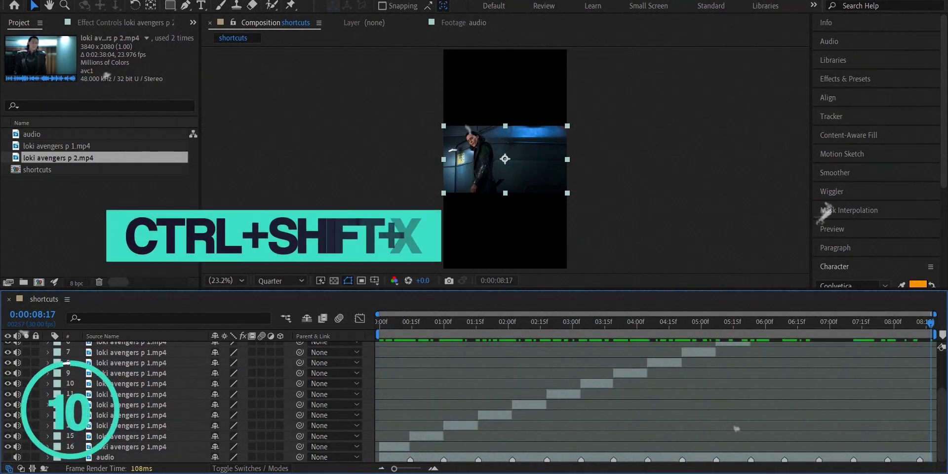
{"action": "key", "text": "ctrl+shift+x"}
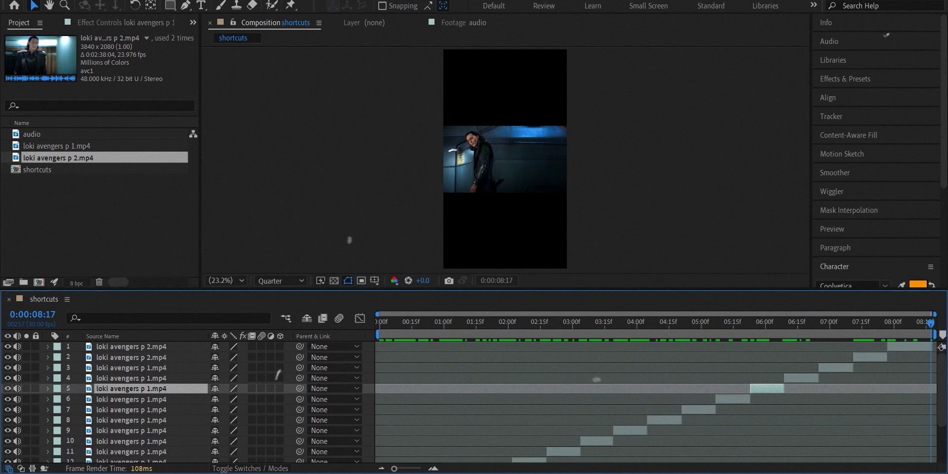
Step: Scale every clip layer to fill the vertical frame's height
{"action": "key", "text": "ctrl+a"}
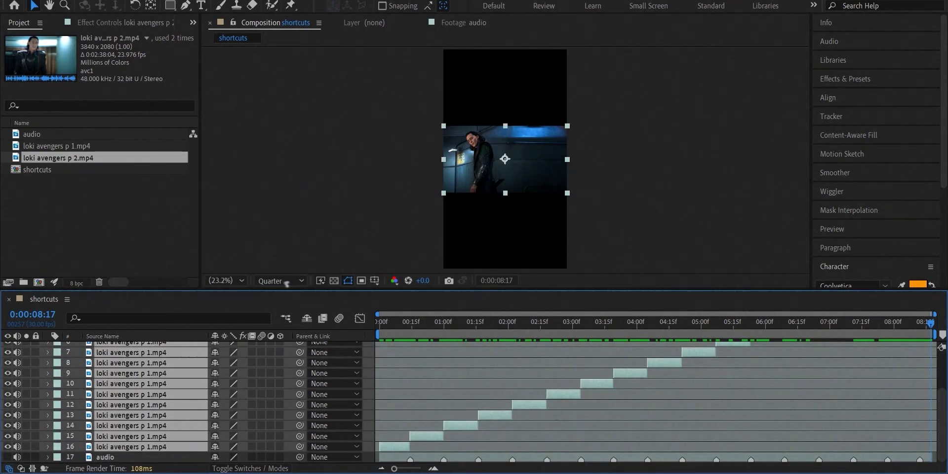
{"action": "scroll", "coordinate": [245, 396], "scroll_direction": "up", "scroll_amount": 3}
{"action": "key", "text": "ctrl+alt+shift+g"}
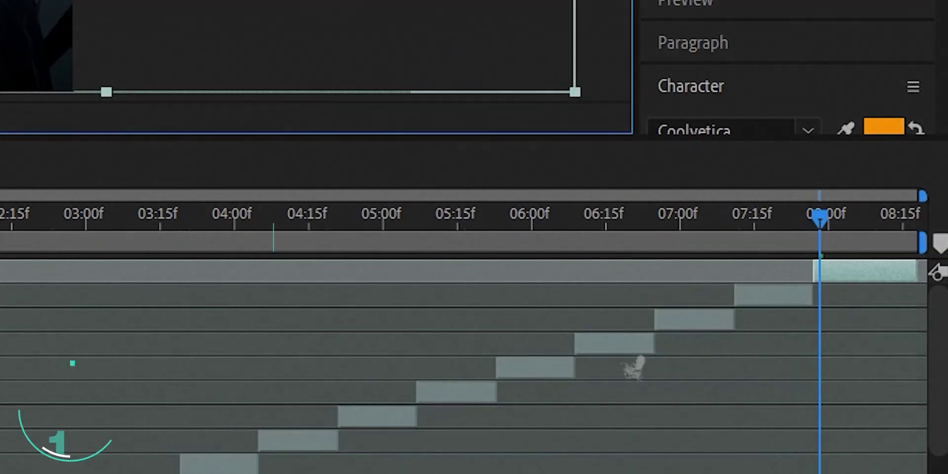
{"action": "key", "text": "End"}
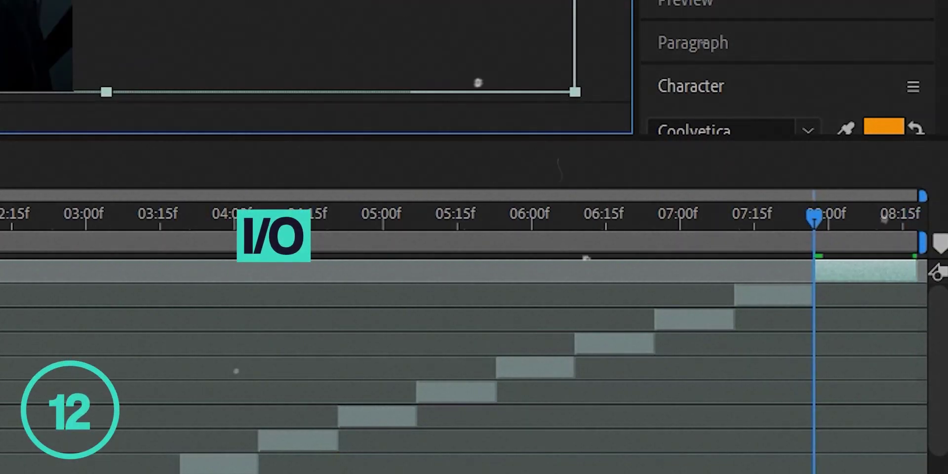
{"action": "key", "text": "o"}
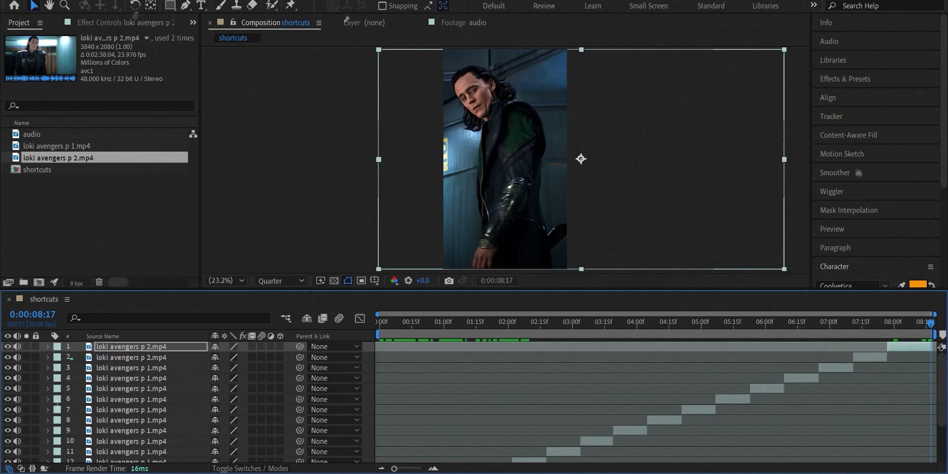
{"action": "key", "text": "ctrl+Up"}
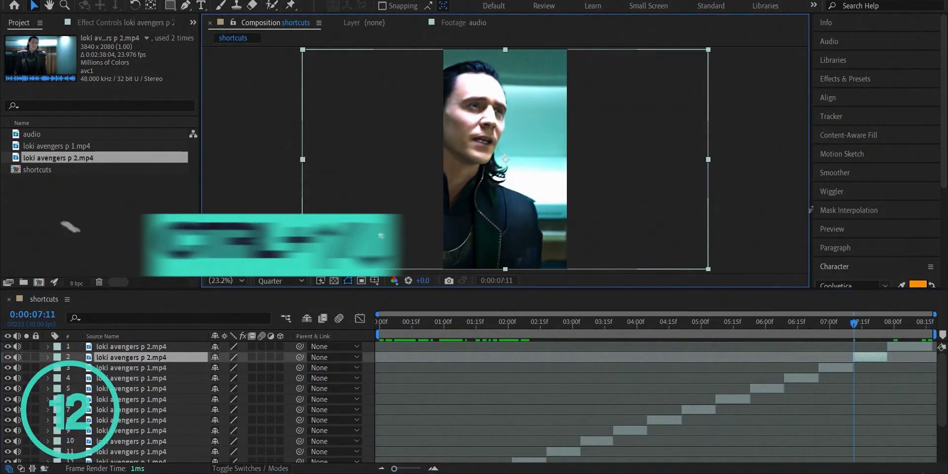
{"action": "key", "text": "ctrl+Down"}
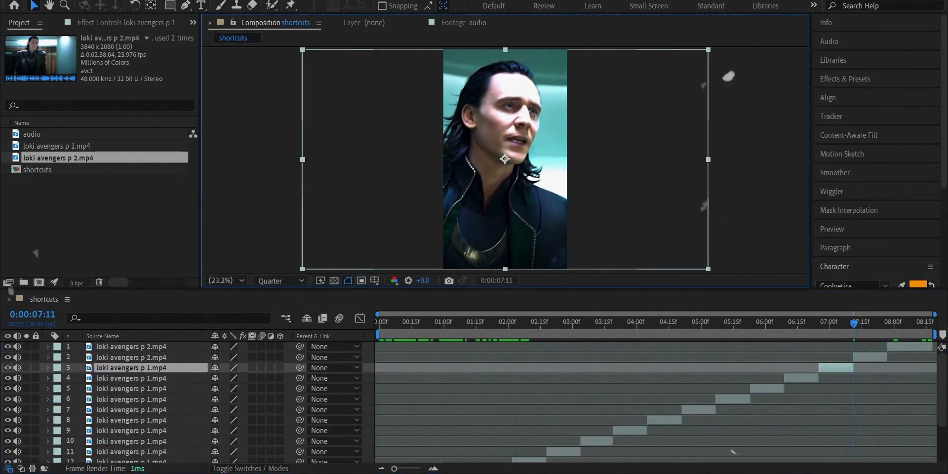
{"action": "key", "text": "i"}
{"action": "key", "text": "ctrl+Down"}
{"action": "key", "text": "i"}
{"action": "key", "text": "ctrl+Down"}
{"action": "key", "text": "i"}
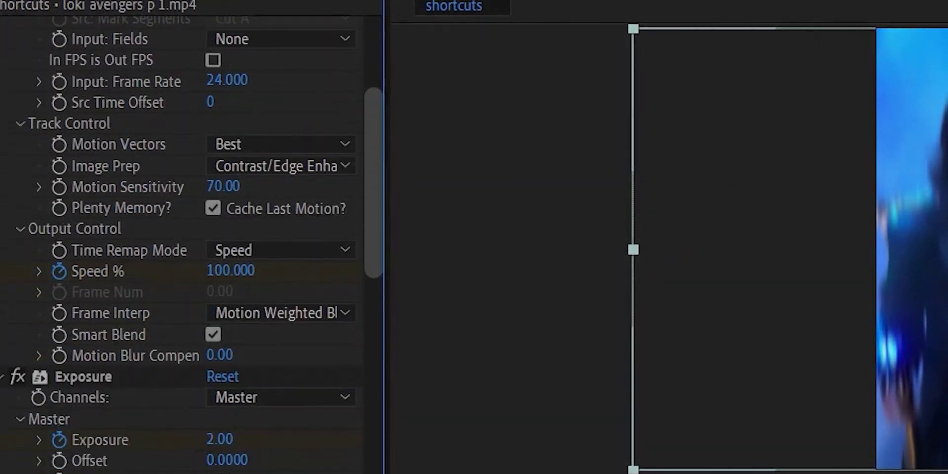
Step: Scroll the timeline and preview the animated intro effects
{"action": "scroll", "coordinate": [195, 186], "scroll_direction": "down", "scroll_amount": 5}
{"action": "scroll", "coordinate": [195, 187], "scroll_direction": "down", "scroll_amount": 4}
{"action": "scroll", "coordinate": [195, 186], "scroll_direction": "down", "scroll_amount": 3}
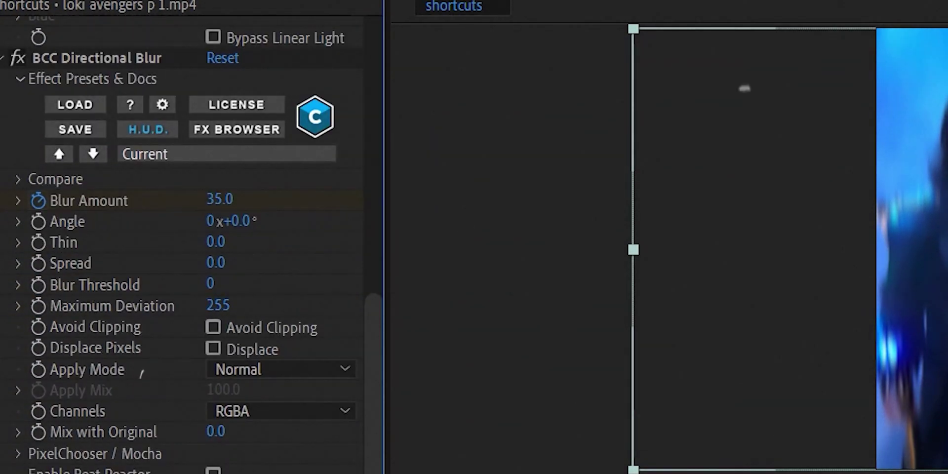
{"action": "key", "text": "space"}
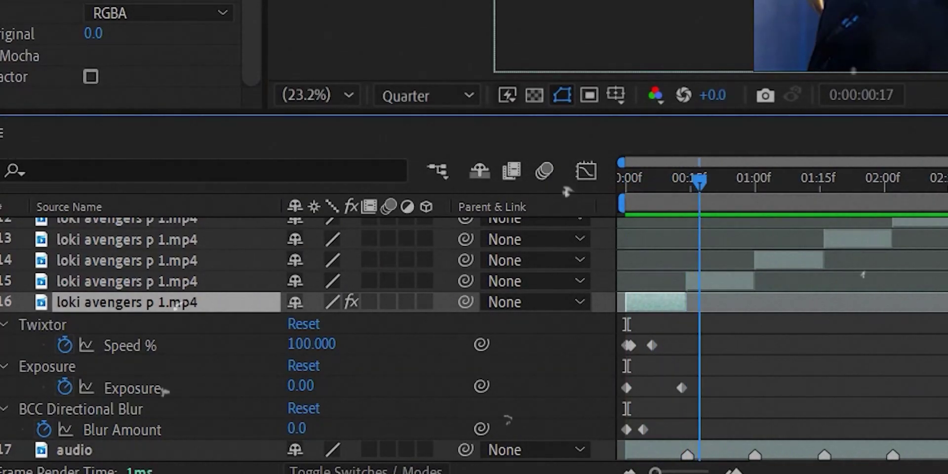
{"action": "key", "text": "space"}
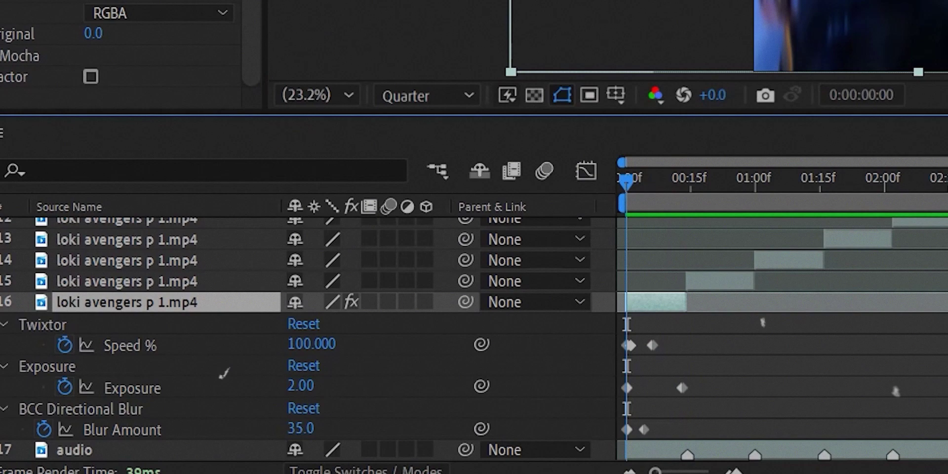
{"action": "key", "text": "F2"}
Step: Copy layer 16's transition effects and paste them onto layers 15 through 13
{"action": "left_click", "coordinate": [257, 293]}
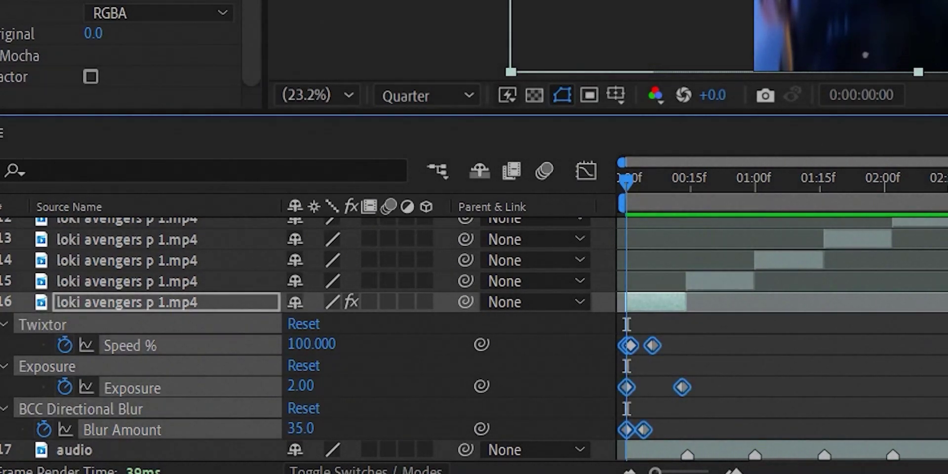
{"action": "key", "text": "ctrl+Up"}
{"action": "key", "text": "i"}
{"action": "key", "text": "ctrl+Up"}
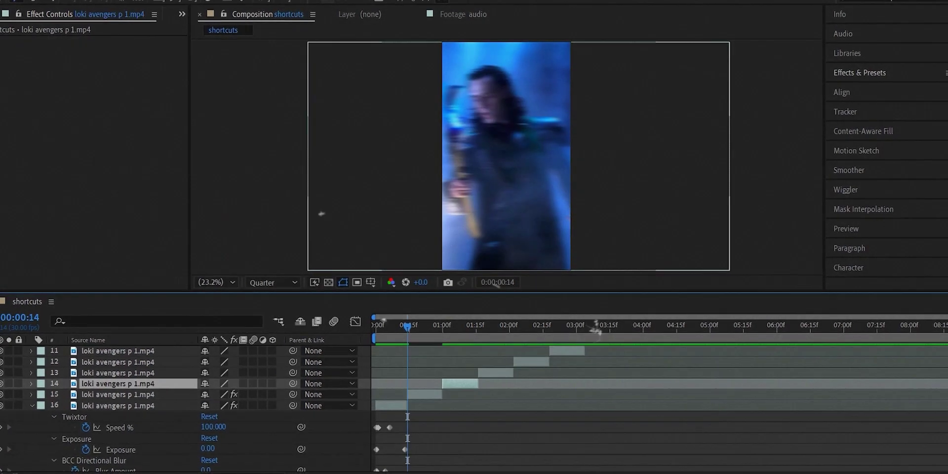
{"action": "key", "text": "i"}
{"action": "key", "text": "ctrl+v"}
{"action": "key", "text": "ctrl+Up"}
{"action": "key", "text": "i"}
{"action": "key", "text": "ctrl+v"}
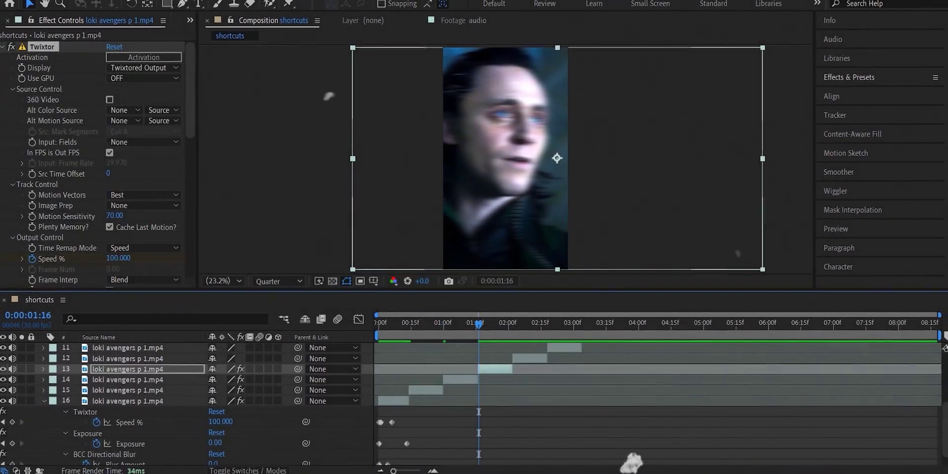
Step: Paste the same transition effects onto the remaining clip layers up to layer 6
{"action": "key", "text": "ctrl+Up"}
{"action": "key", "text": "i"}
{"action": "key", "text": "ctrl+v"}
{"action": "key", "text": "ctrl+Up"}
{"action": "key", "text": "i"}
{"action": "key", "text": "ctrl+v"}
{"action": "key", "text": "ctrl+Up"}
Step: Pre-compose the first clip layer into a new composition
{"action": "key", "text": "i"}
{"action": "key", "text": "ctrl+v"}
{"action": "key", "text": "ctrl+Up"}
{"action": "key", "text": "i"}
{"action": "key", "text": "ctrl+v"}
{"action": "key", "text": "ctrl+Up"}
{"action": "key", "text": "i"}
{"action": "key", "text": "ctrl+v"}
{"action": "key", "text": "ctrl+Up"}
{"action": "key", "text": "i"}
{"action": "key", "text": "ctrl+v"}
{"action": "key", "text": "ctrl+Up"}
{"action": "key", "text": "i"}
{"action": "key", "text": "ctrl+v"}
{"action": "key", "text": "ctrl+Up"}
{"action": "key", "text": "i"}
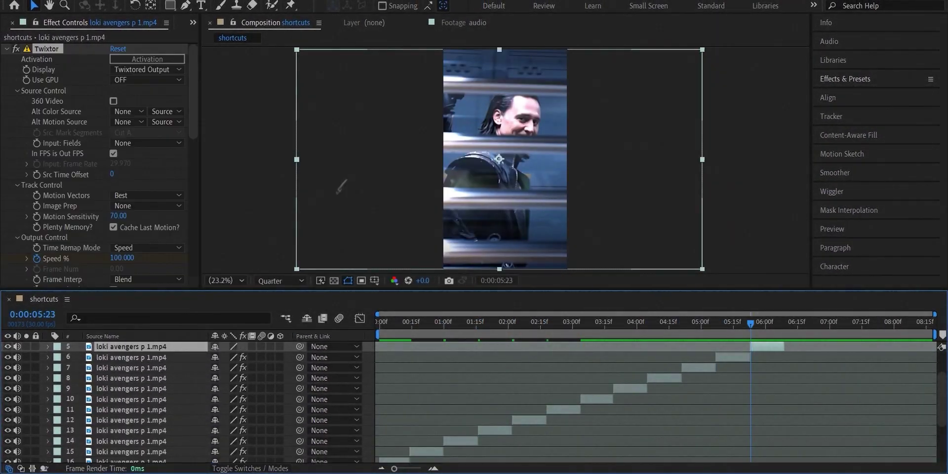
{"action": "key", "text": "ctrl+shift+c"}
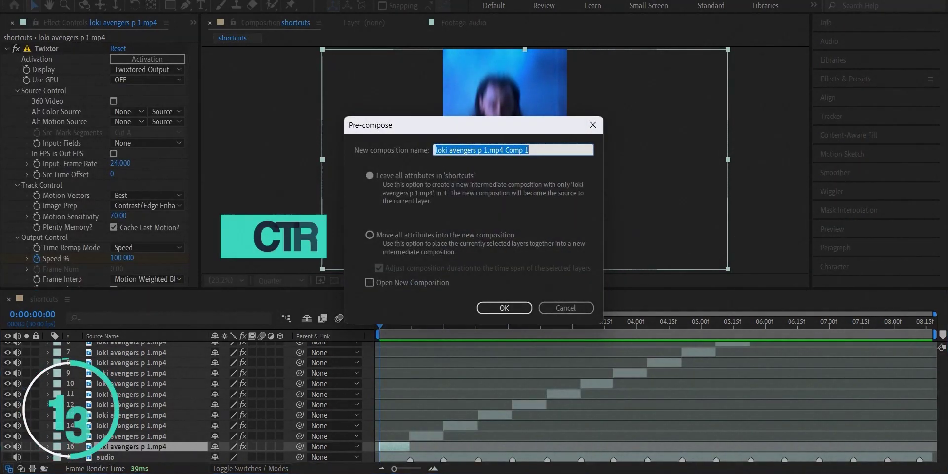
{"action": "key", "text": "Return"}
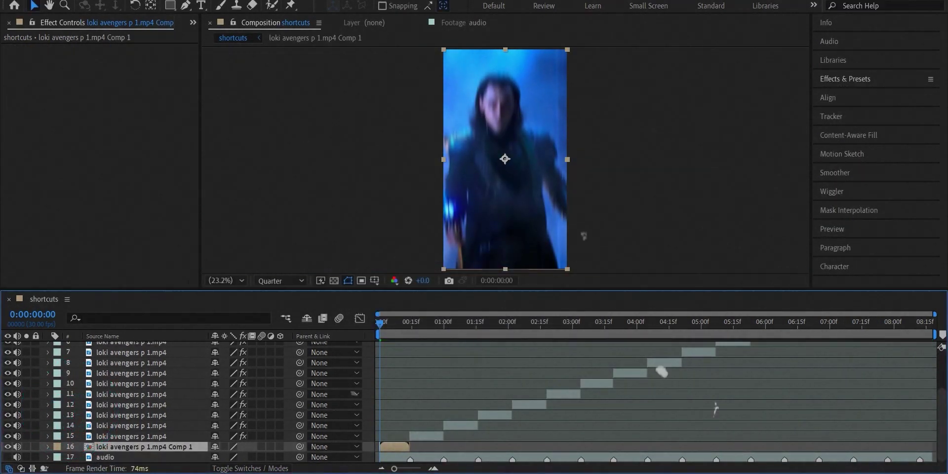
Step: Keyframe the precomp's Scale from 49% to 100% and add a gradient background solid
{"action": "left_click", "coordinate": [411, 322]}
{"action": "key", "text": "s"}
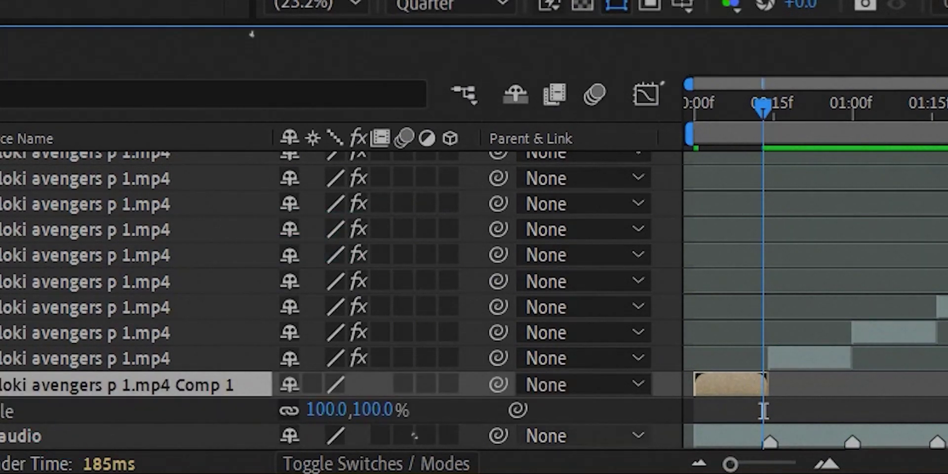
{"action": "key", "text": "shift+r"}
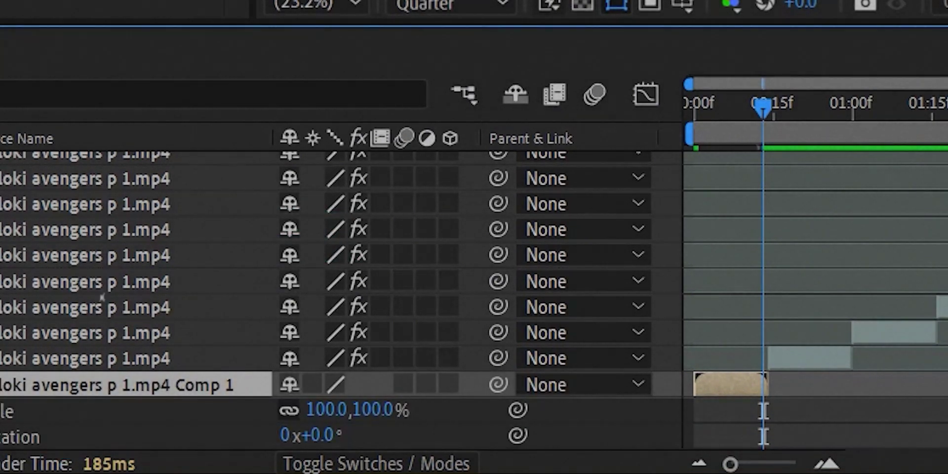
{"action": "scroll", "coordinate": [893, 420], "scroll_direction": "down", "scroll_amount": 2}
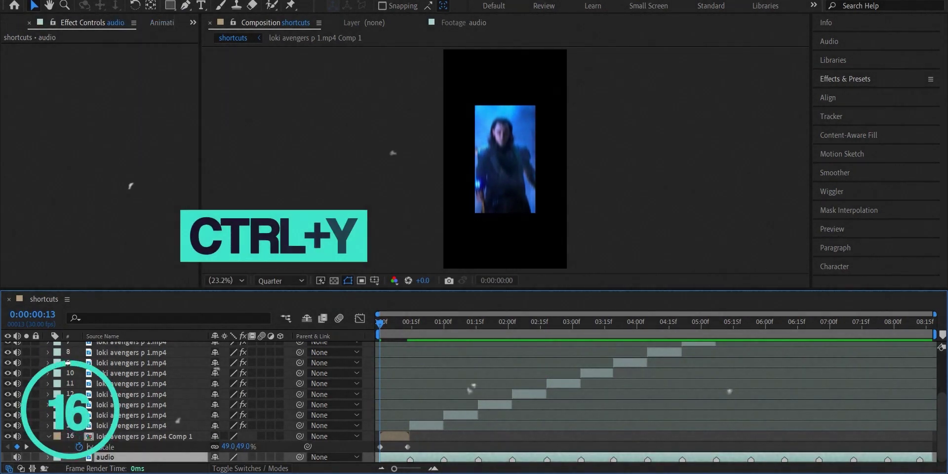
{"action": "key", "text": "ctrl+y"}
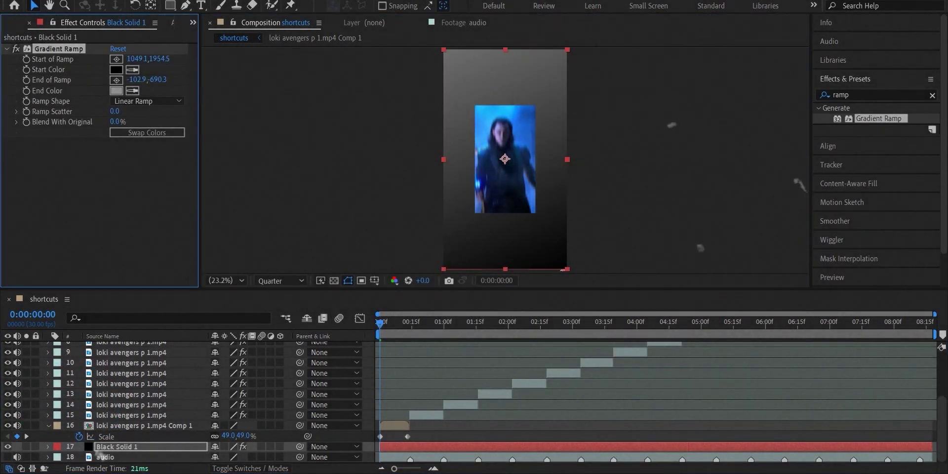
{"action": "key", "text": "ctrl+Up"}
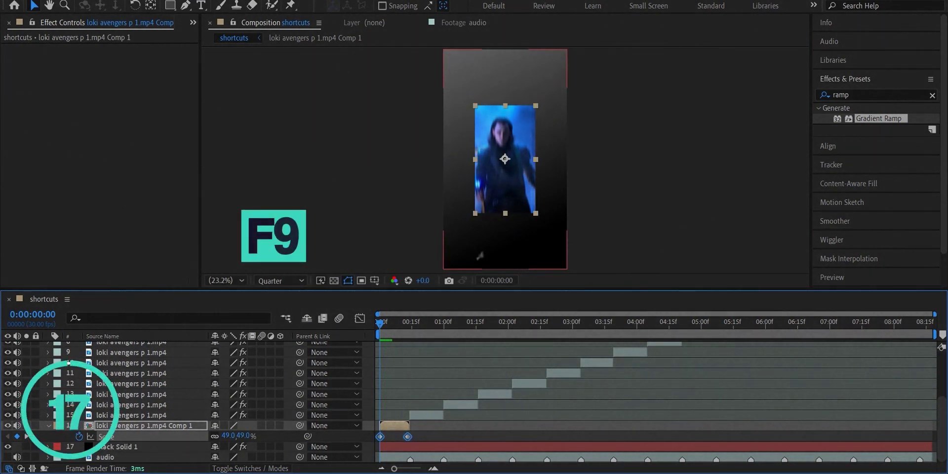
Step: Ease the Scale keyframes and add Opacity keyframes fading from 0% to 100%
{"action": "key", "text": "F9"}
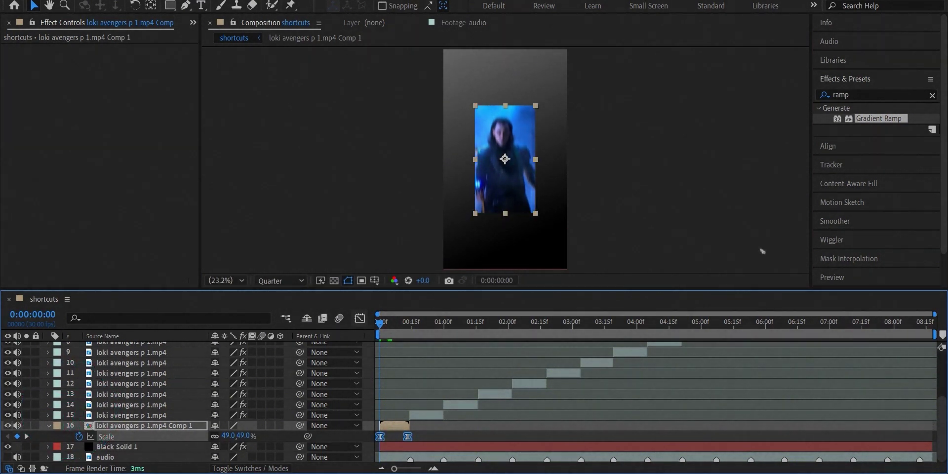
{"action": "key", "text": "shift+F3"}
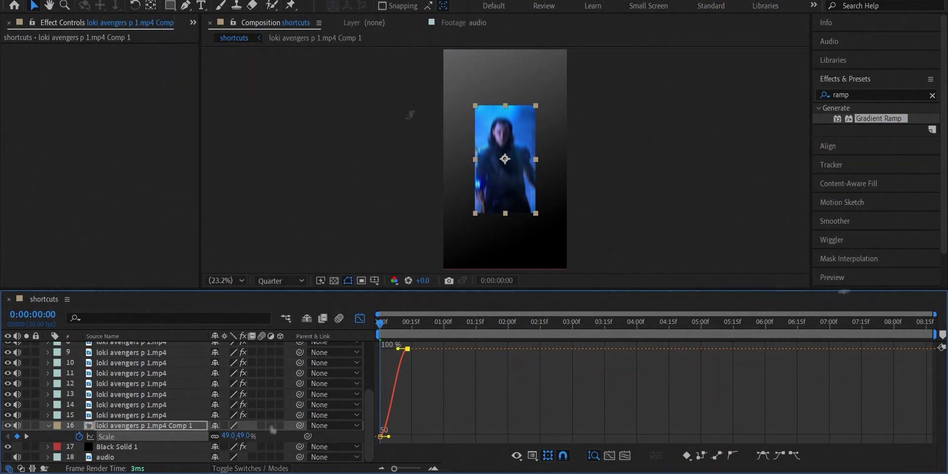
{"action": "key", "text": "shift+F3"}
{"action": "key", "text": "shift+t"}
{"action": "key", "text": "shift+F3"}
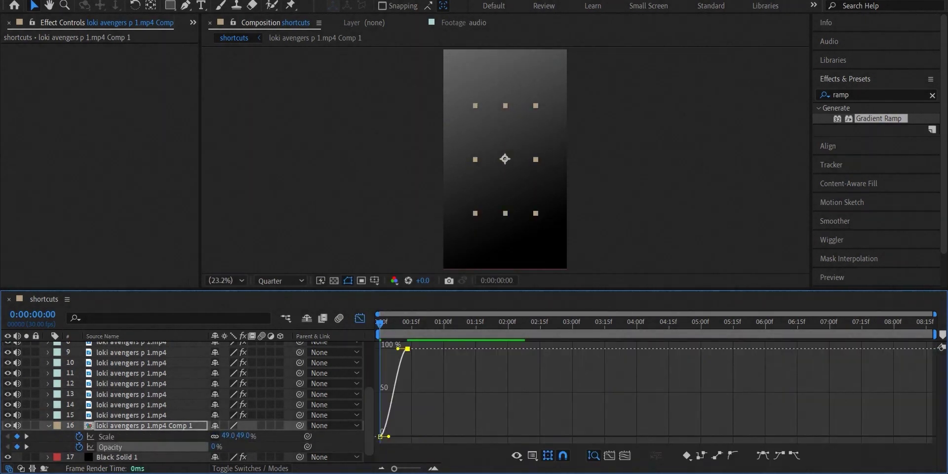
{"action": "left_click", "coordinate": [106, 436]}
{"action": "left_click", "coordinate": [106, 437]}
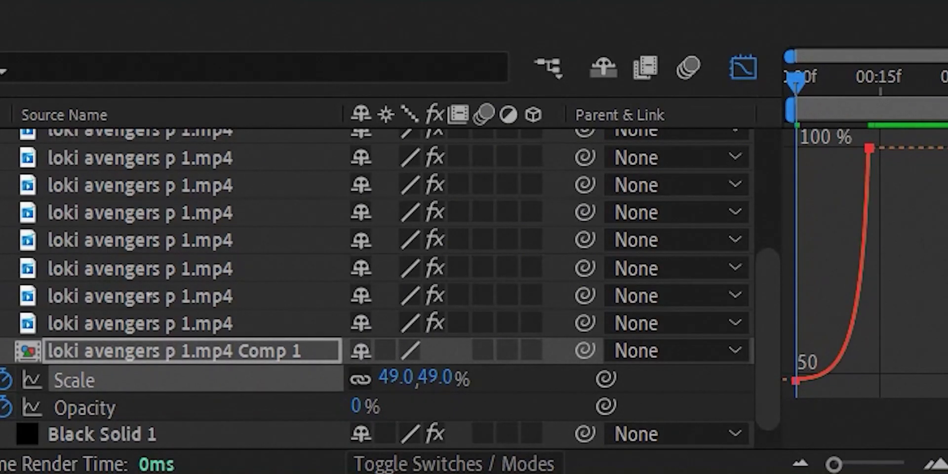
{"action": "key", "text": "shift+F3"}
Step: Copy the Scale keyframes' easing onto the Opacity keyframes with EaseCopy
{"action": "key", "text": "alt+w"}
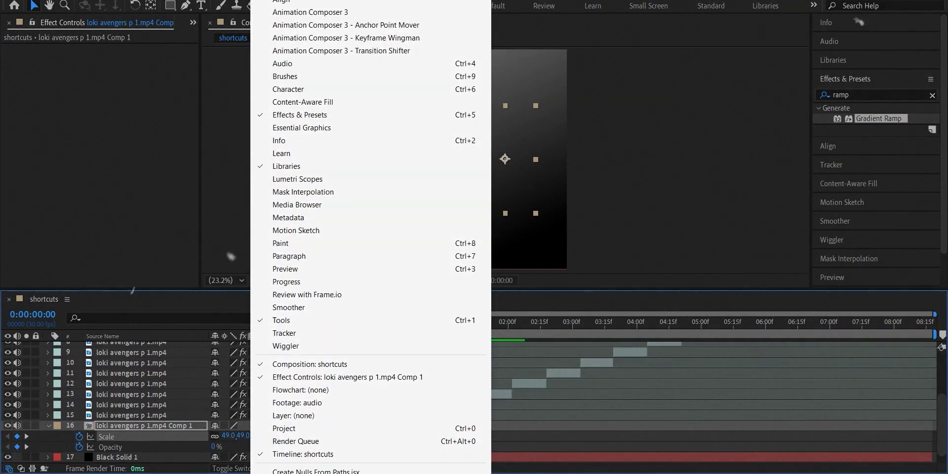
{"action": "left_click", "coordinate": [853, 91]}
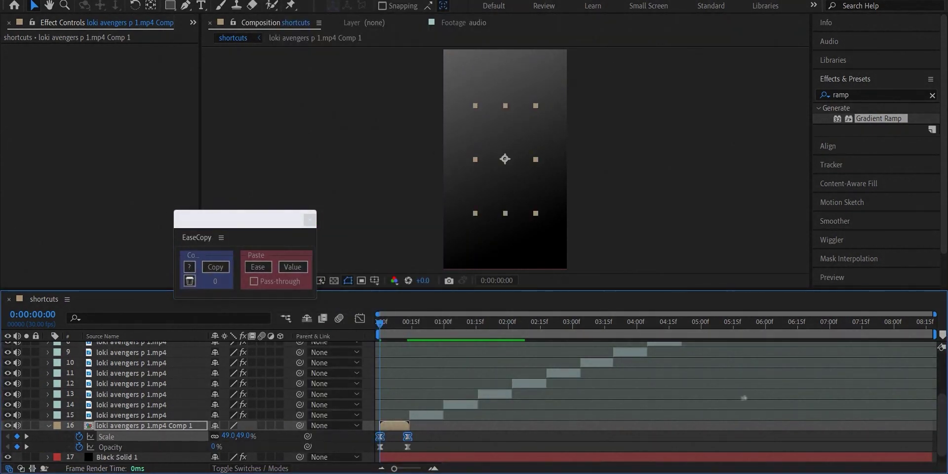
{"action": "left_click", "coordinate": [110, 447]}
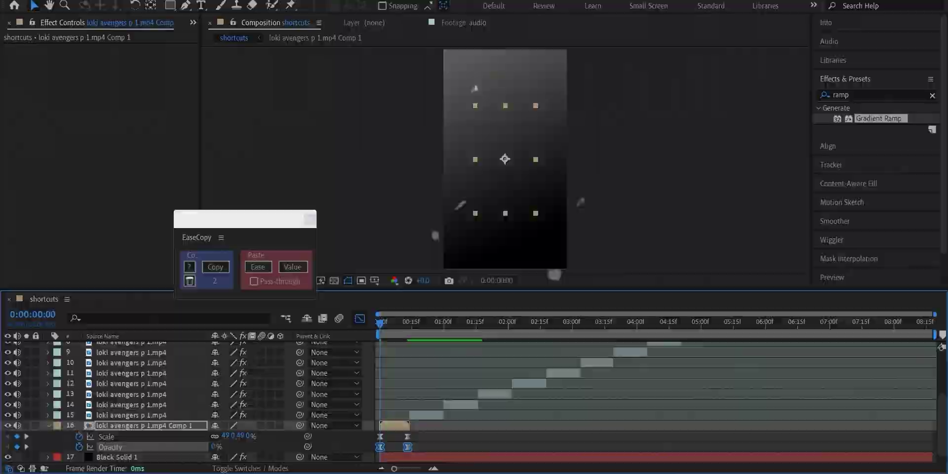
{"action": "key", "text": "shift+F3"}
{"action": "left_click", "coordinate": [173, 383]}
{"action": "left_click", "coordinate": [174, 408]}
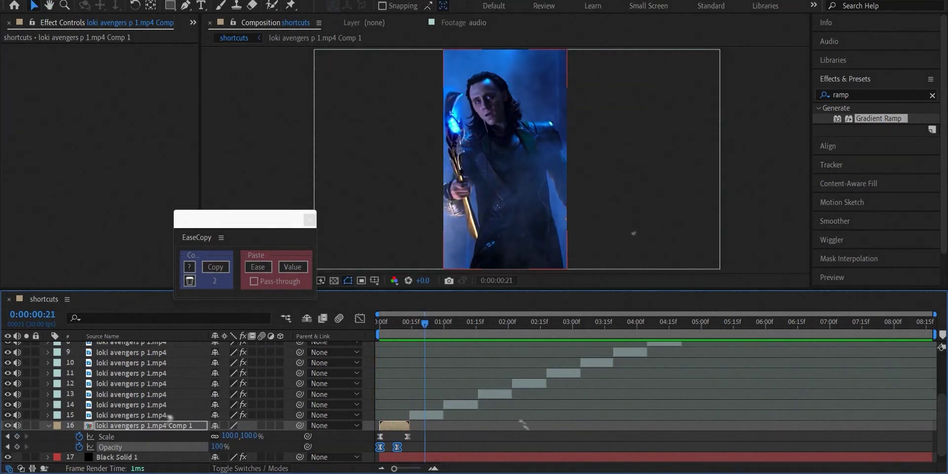
Step: Create a black flash solid above the gradient background
{"action": "key", "text": "ctrl+Down"}
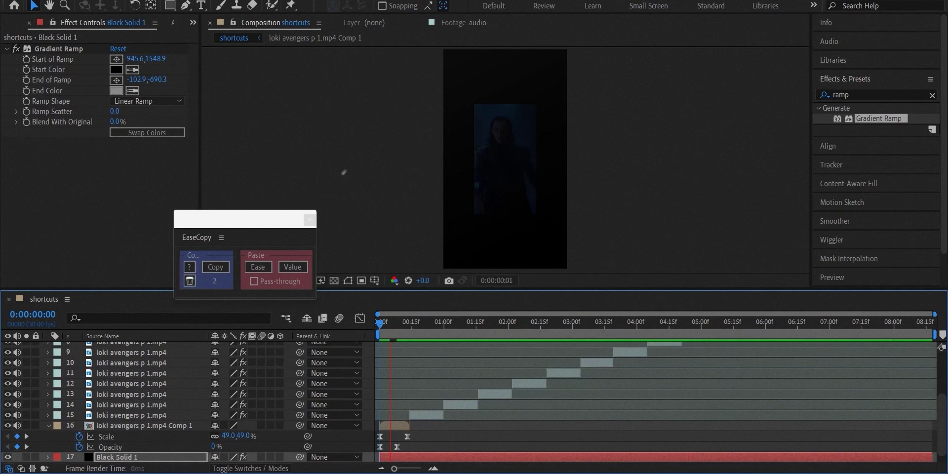
{"action": "key", "text": "ctrl+y"}
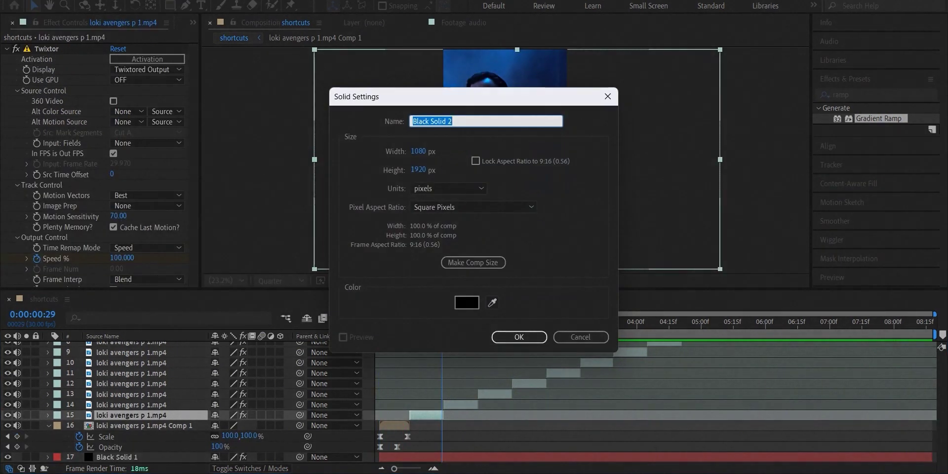
{"action": "key", "text": "Return"}
Step: Duplicate the flash solid and trim each copy to sit at a clip cut
{"action": "key", "text": "ctrl+d"}
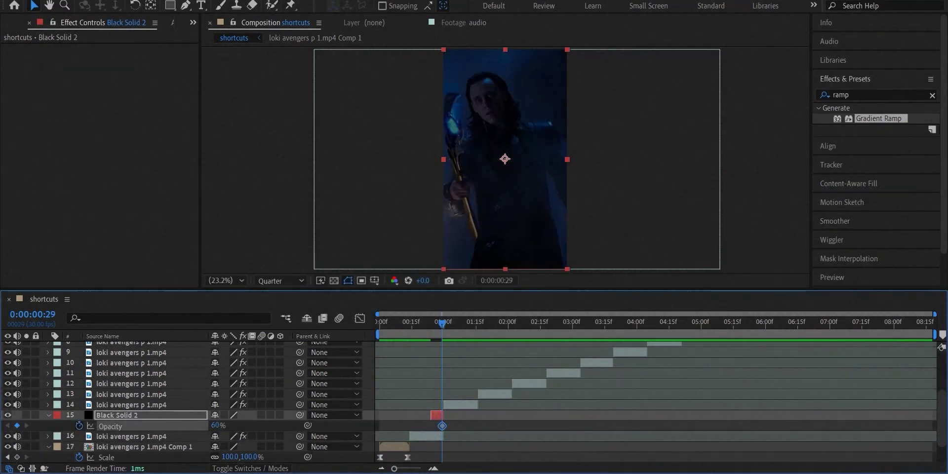
{"action": "key", "text": "ctrl+d"}
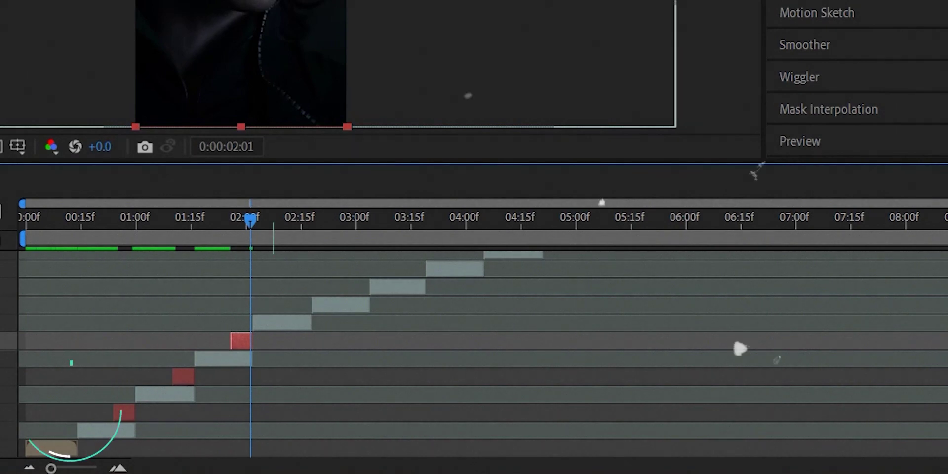
{"action": "key", "text": "o"}
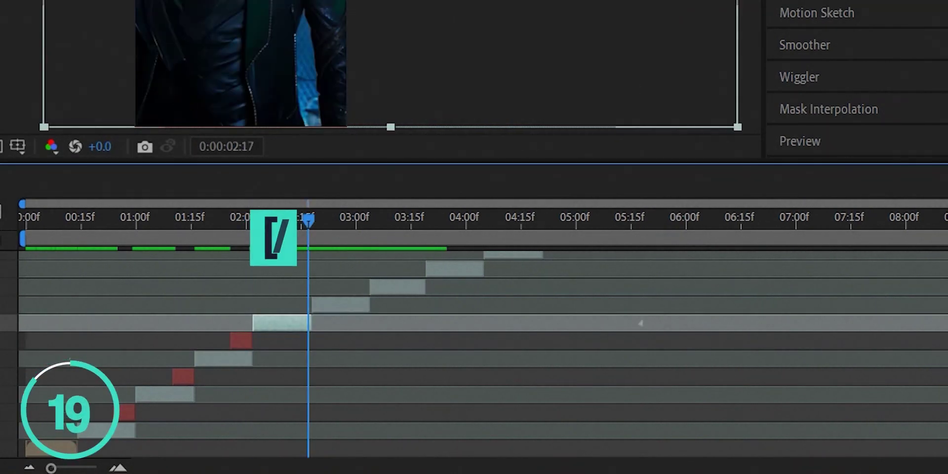
{"action": "key", "text": "ctrl+d"}
{"action": "key", "text": "bracketleft"}
{"action": "key", "text": "bracketright"}
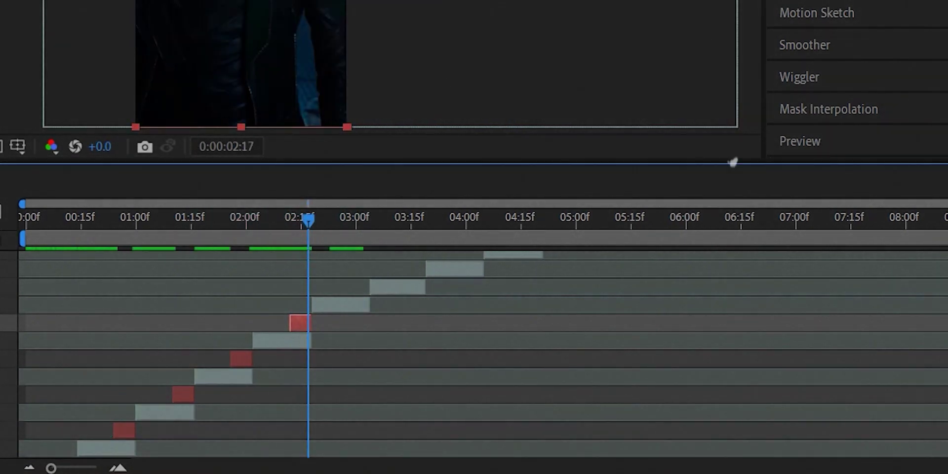
{"action": "key", "text": "ctrl+Up"}
{"action": "key", "text": "o"}
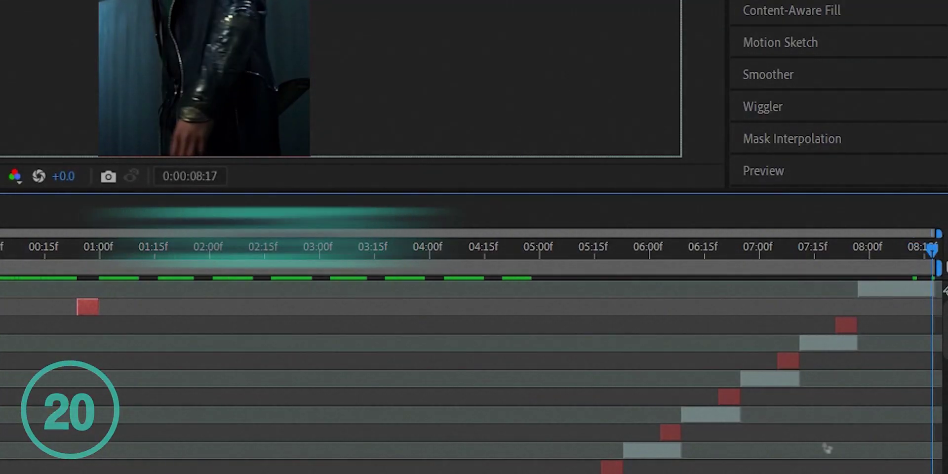
Step: Add a top adjustment layer with Magic Bullet Looks and preview the graded edit
{"action": "key", "text": "ctrl+bracketright"}
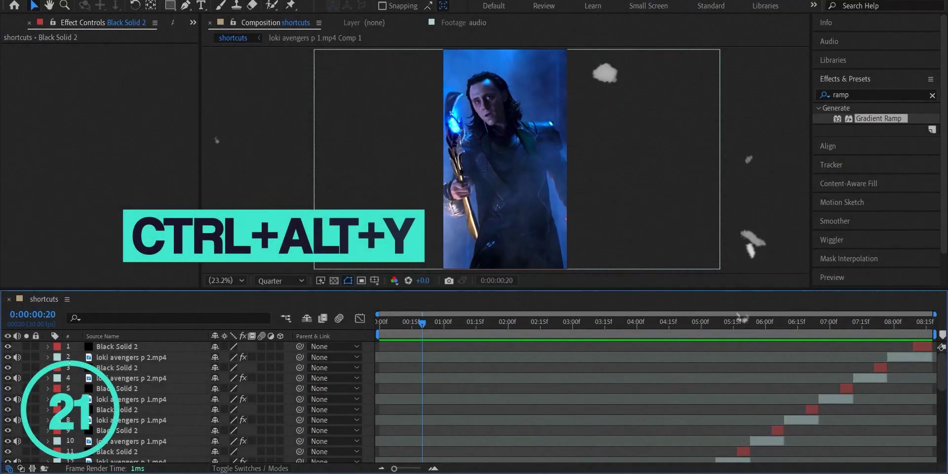
{"action": "key", "text": "ctrl+alt+y"}
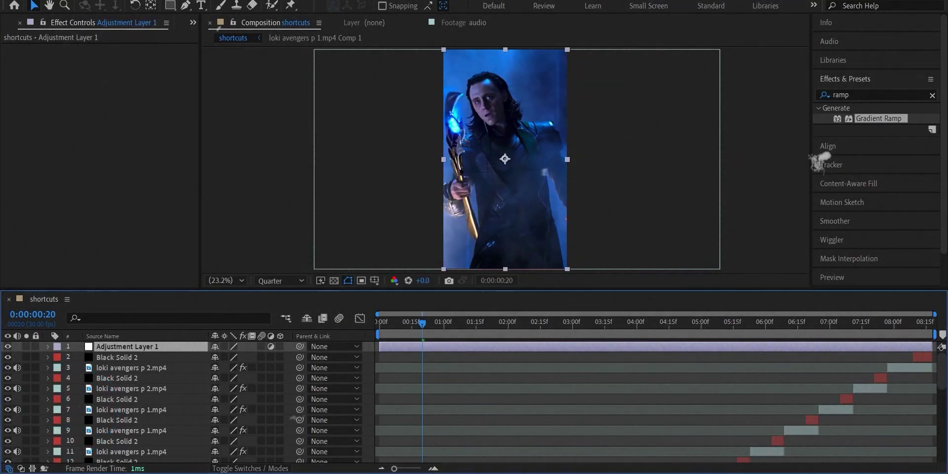
{"action": "key", "text": "ctrl+alt+shift+e"}
{"action": "key", "text": "space"}
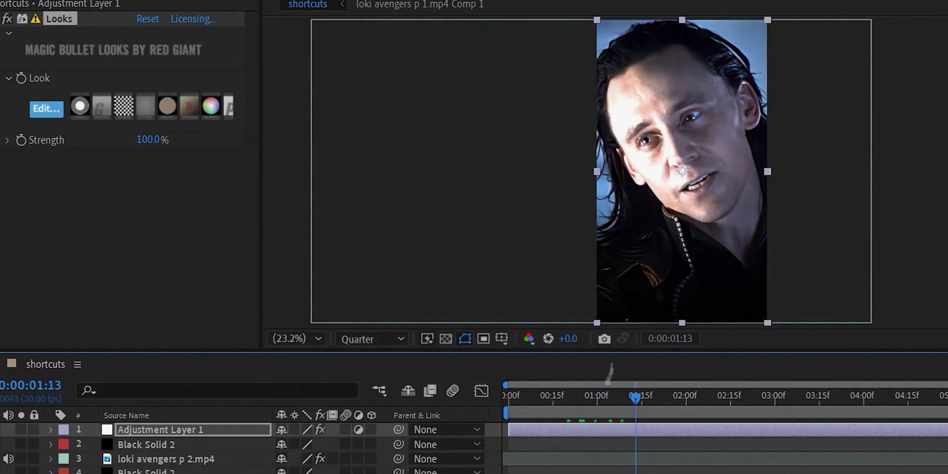